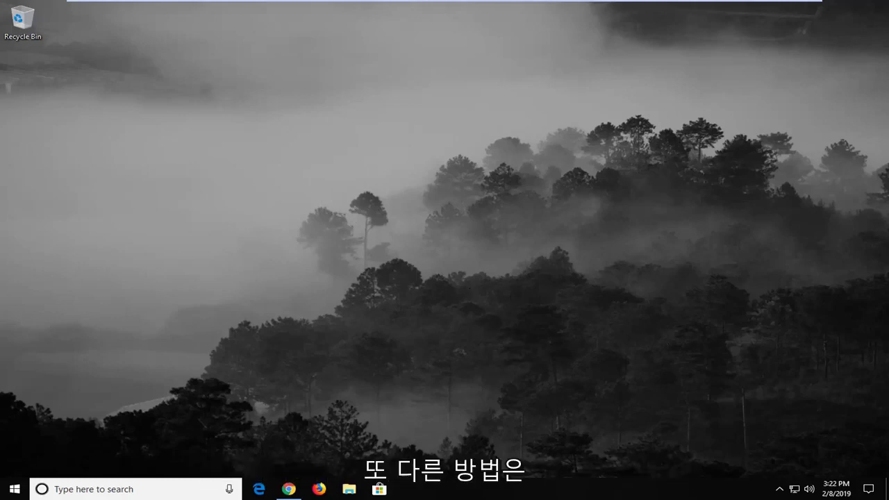
- Launch Control Panel by searching 'control panel' from the Start search
click(14, 488)
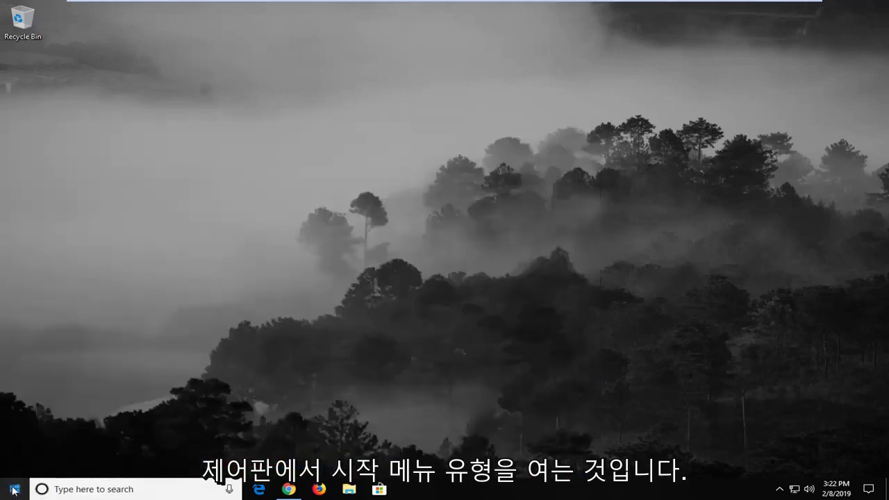
click(14, 488)
text(c)
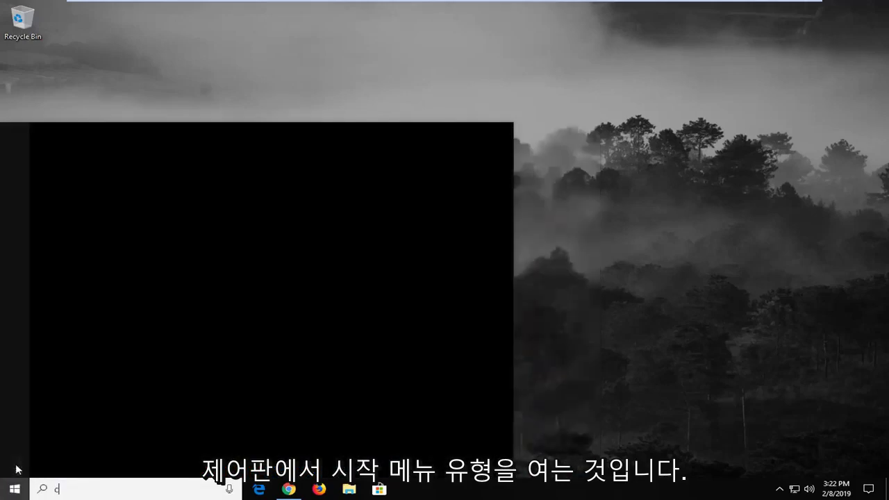
text(ontrol panel)
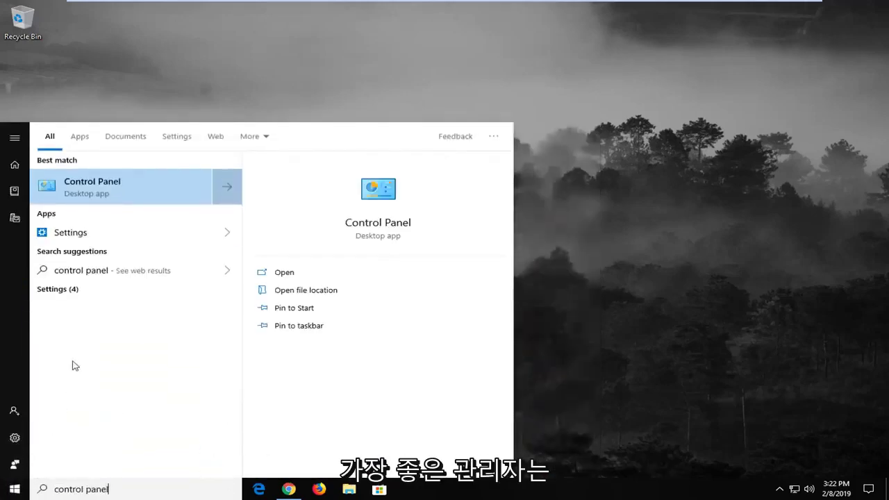
click(102, 186)
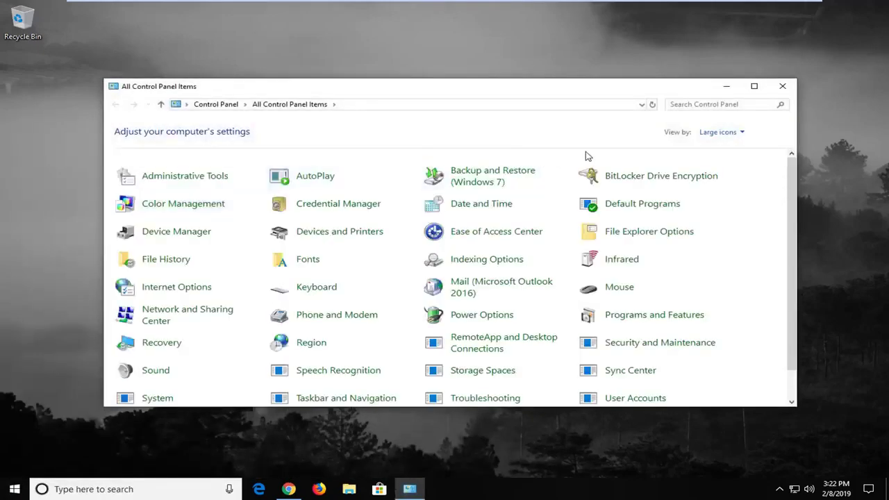
- Show Control Panel items as Large icons and go to Network and Sharing Center
click(715, 133)
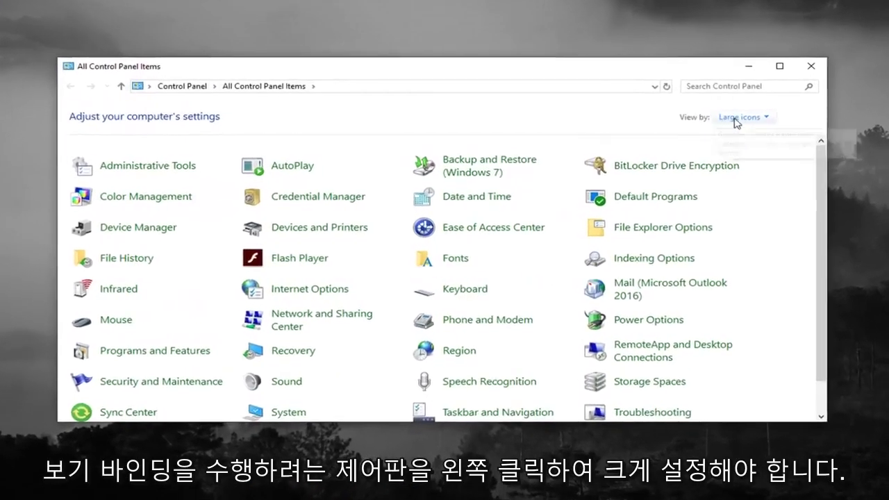
click(736, 119)
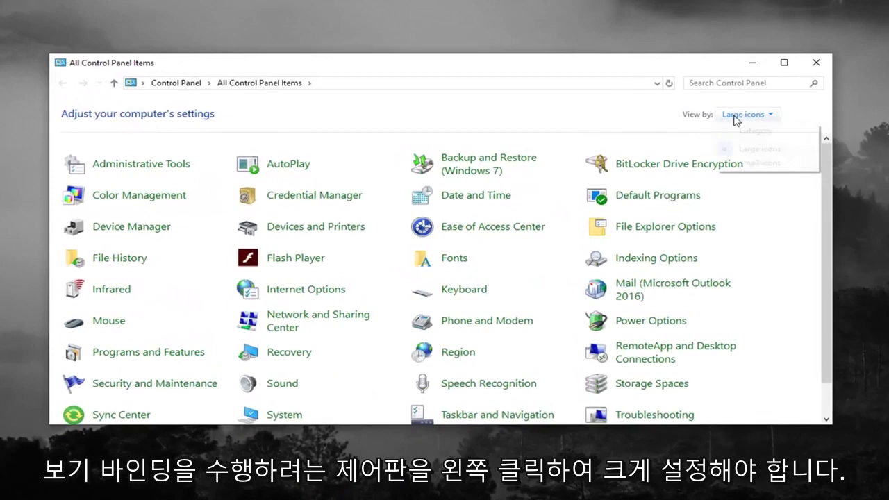
click(561, 132)
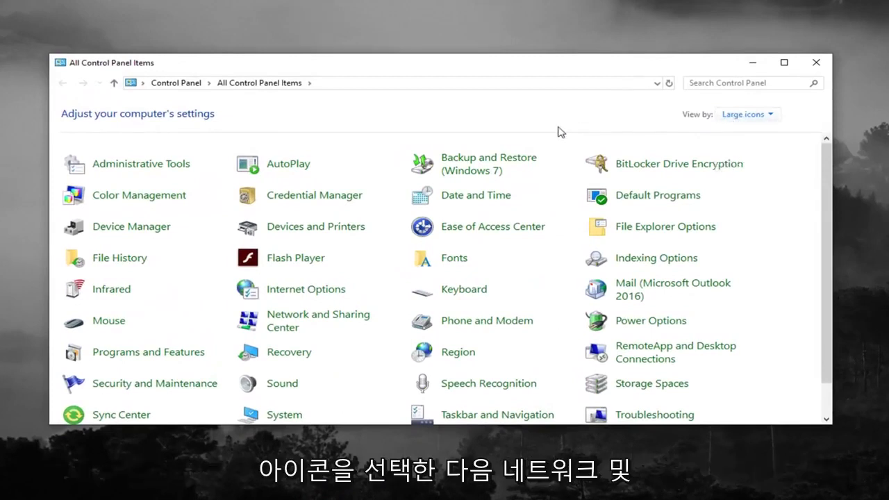
click(282, 332)
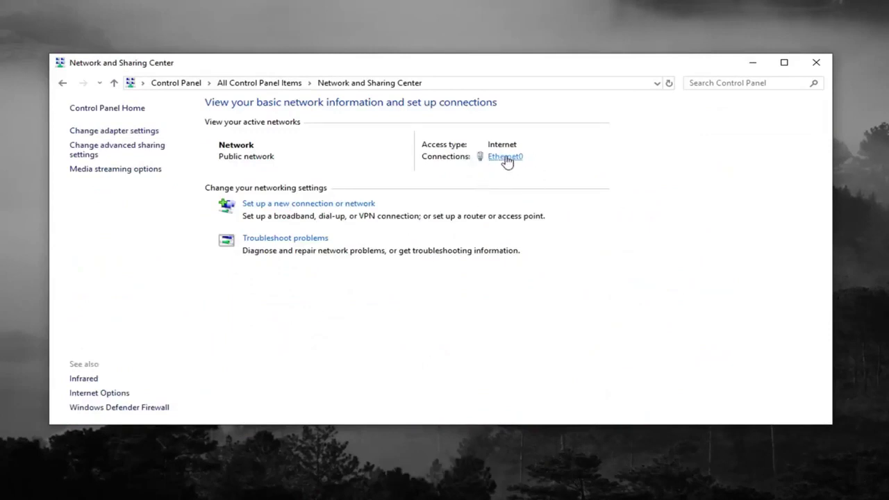
- Confirm Ethernet0's IPv4 properties obtain the IP address and DNS servers automatically
click(504, 158)
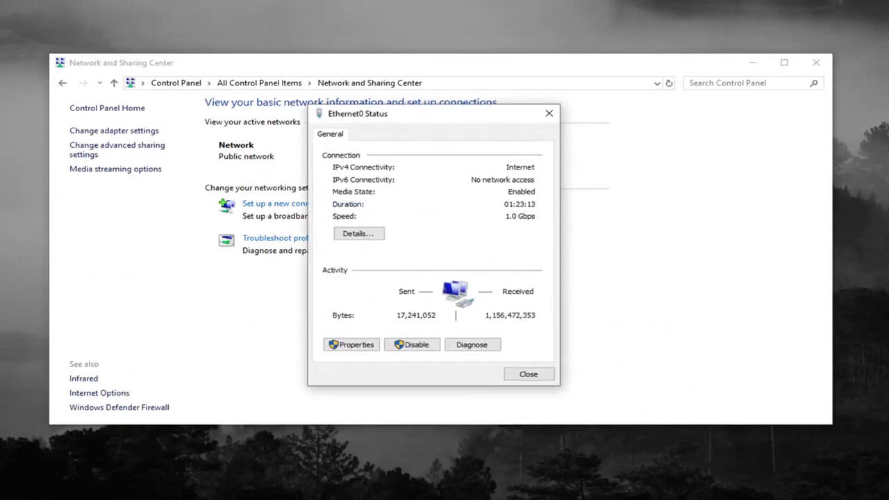
drag(432, 113, 447, 92)
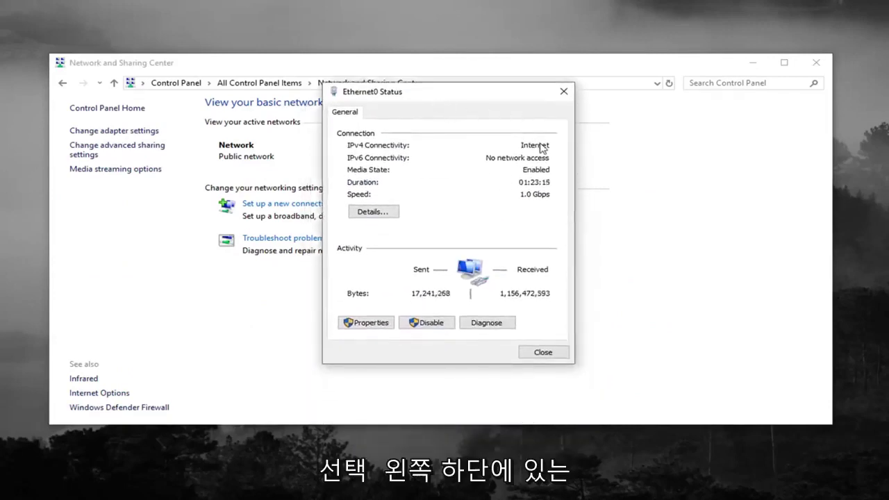
click(370, 323)
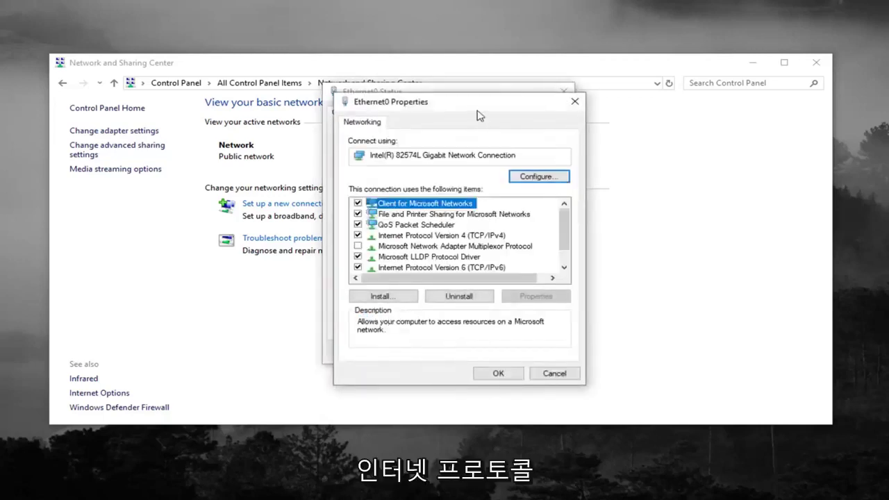
drag(478, 115, 469, 95)
click(417, 216)
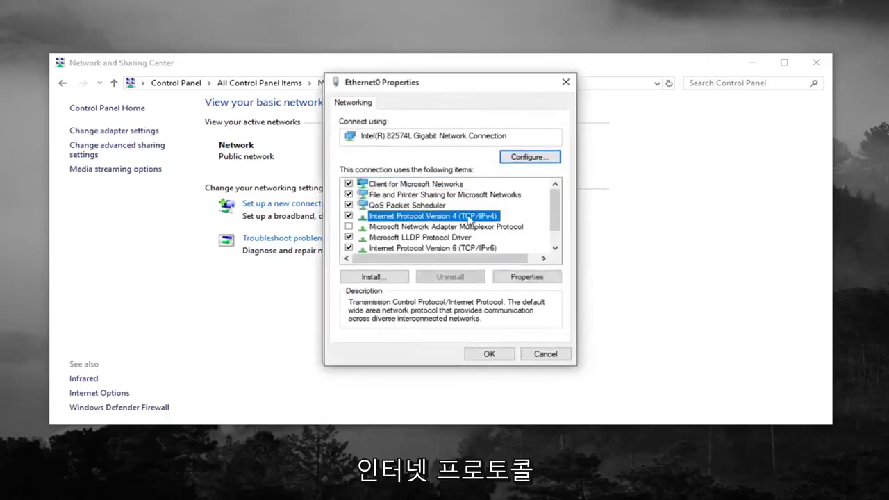
click(528, 279)
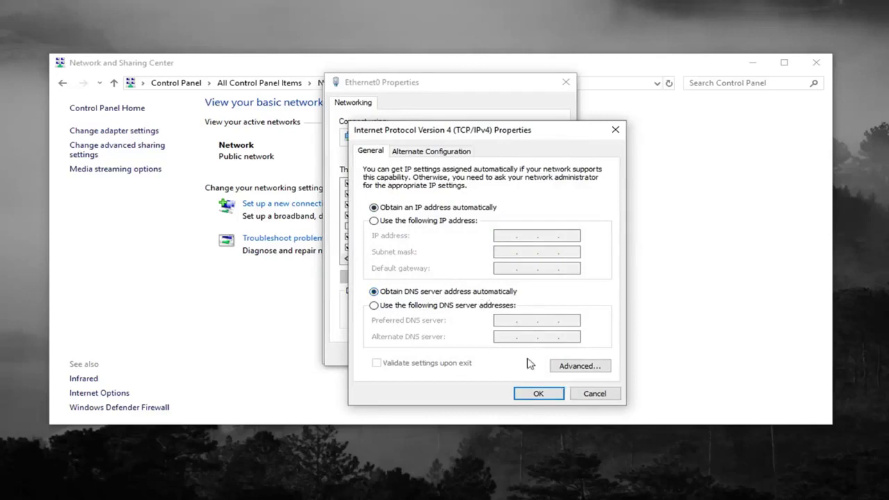
click(536, 394)
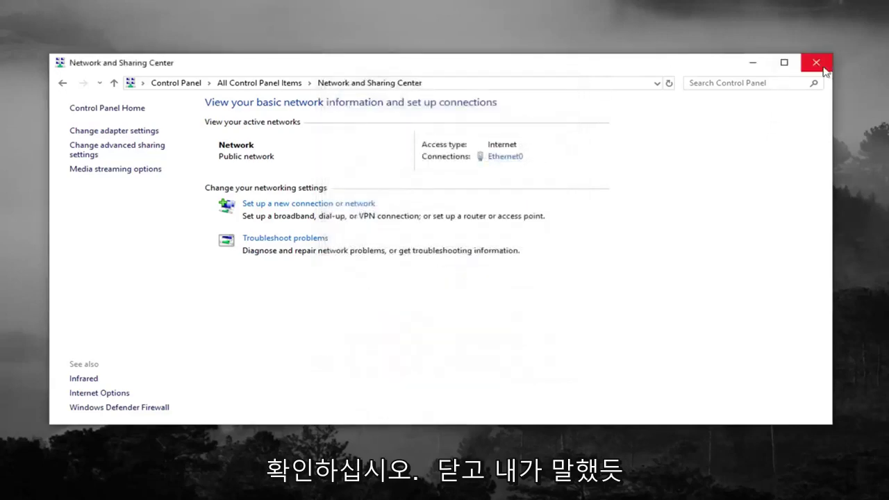
- Close Network and Sharing Center, launch Chrome from the taskbar and show its three-dot menu
click(823, 68)
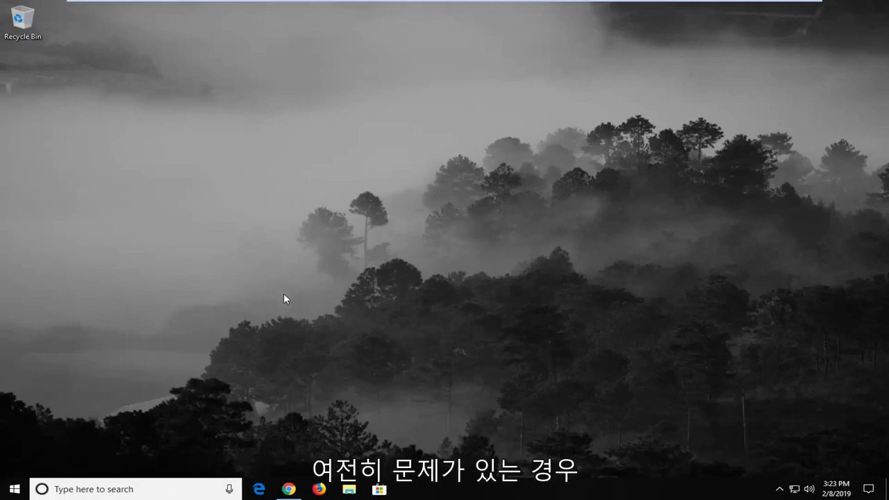
click(288, 489)
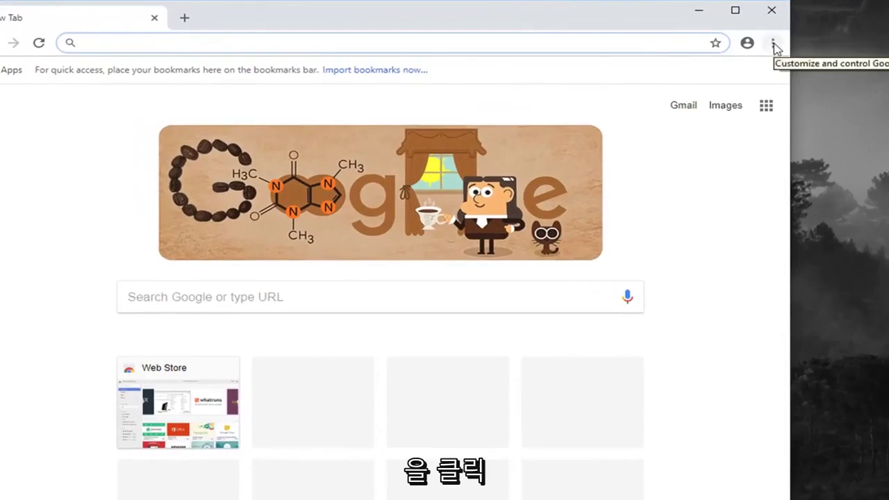
click(774, 43)
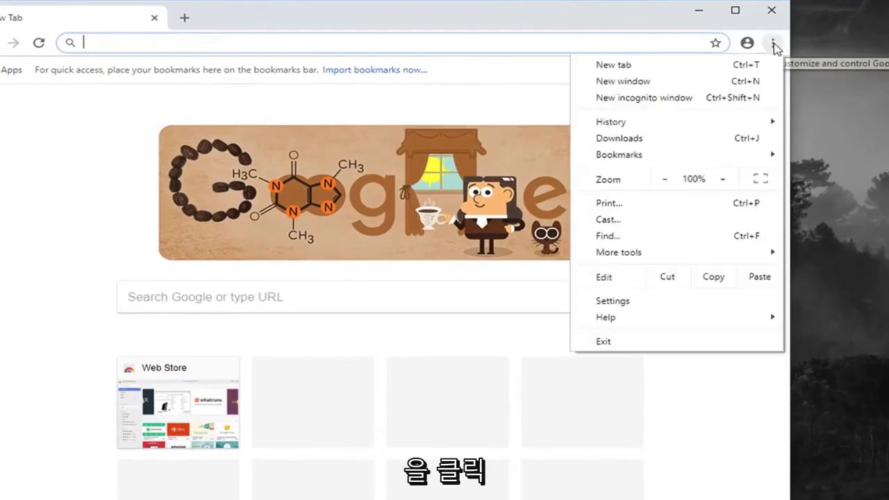
- Go to Chrome Settings and scroll to the bottom of the page
click(627, 301)
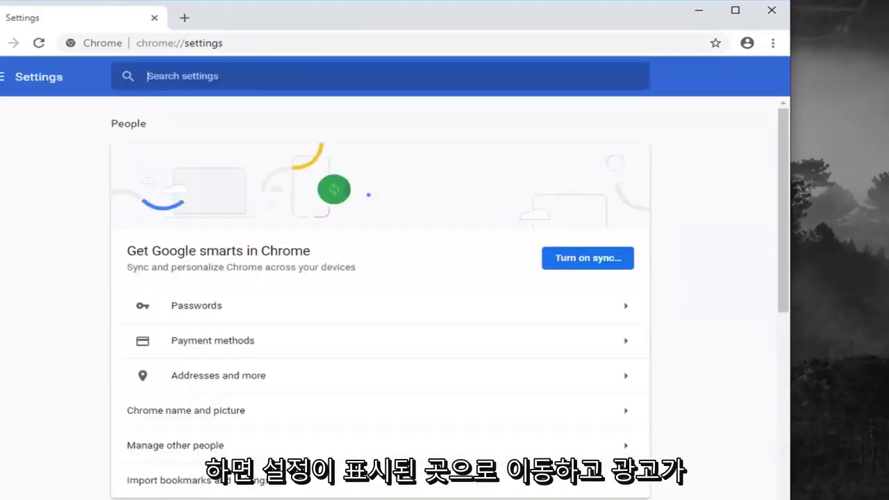
scroll(663, 321, down, 1)
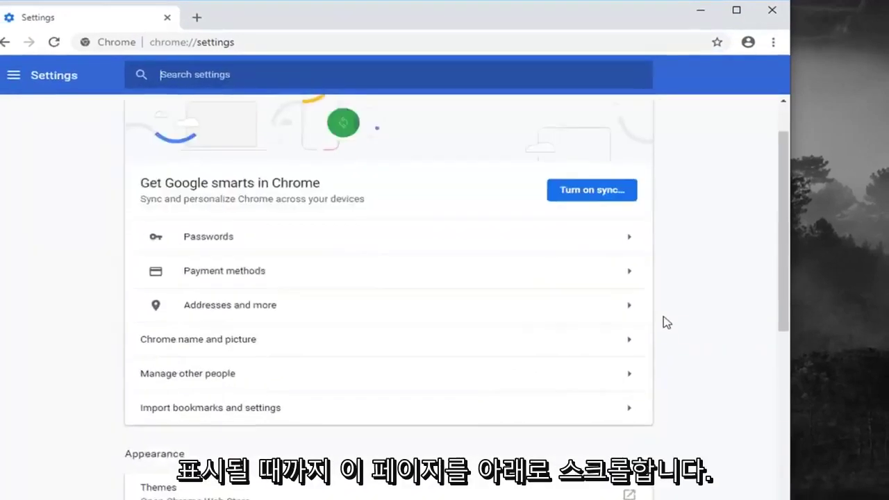
scroll(667, 316, down, 3)
scroll(677, 306, down, 2)
scroll(683, 285, down, 3)
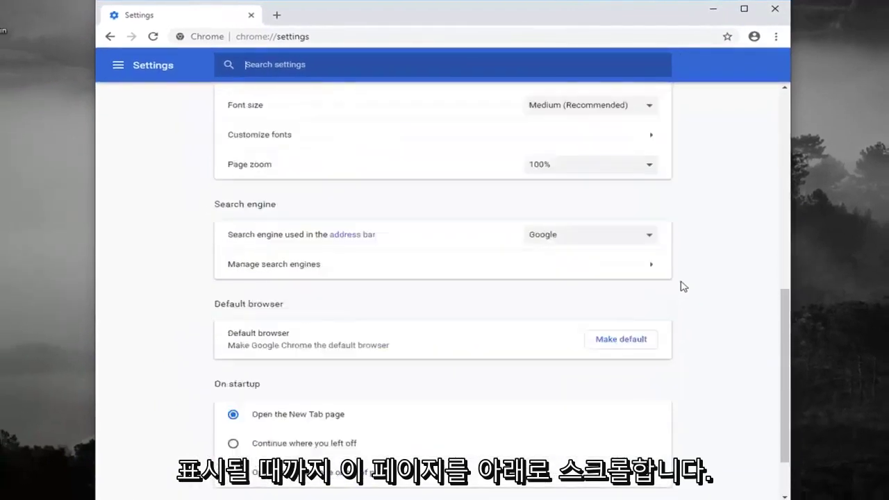
scroll(682, 285, down, 1)
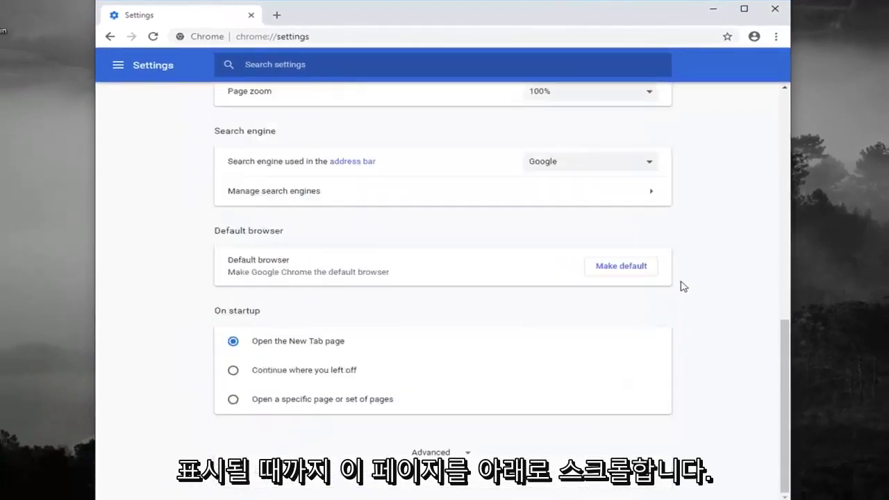
- Expand Advanced settings and scroll down to the Reset and clean up section
click(425, 451)
scroll(210, 388, down, 1)
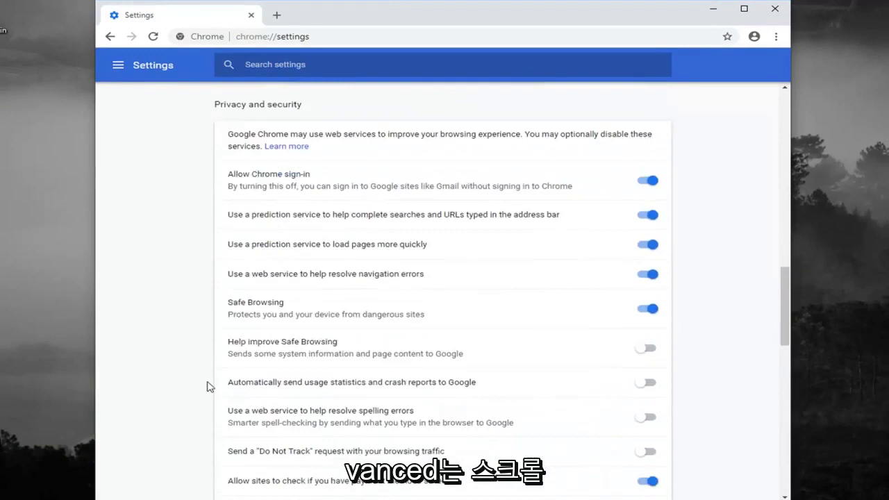
scroll(210, 387, down, 1)
scroll(210, 387, down, 3)
scroll(210, 388, down, 1)
scroll(209, 388, down, 3)
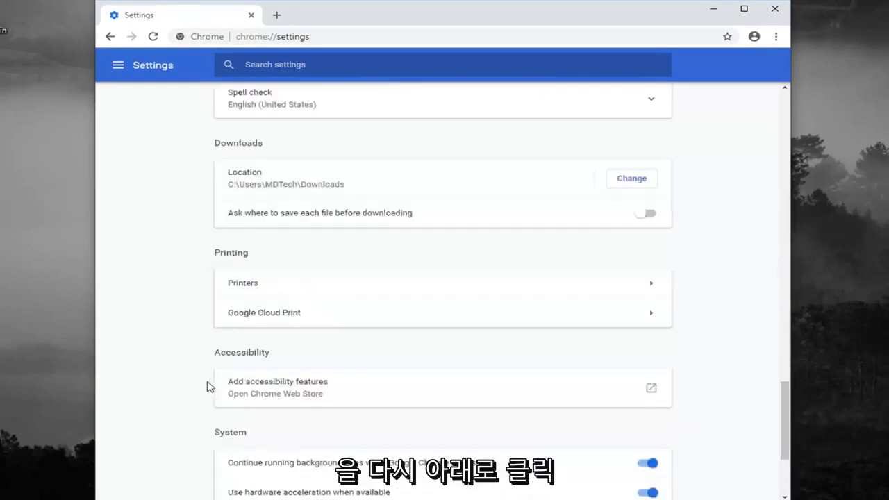
scroll(210, 387, down, 1)
scroll(210, 387, down, 1)
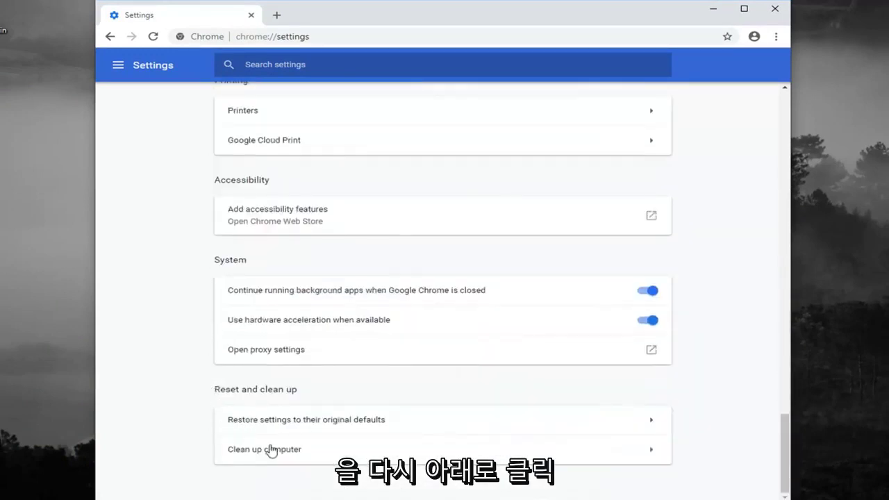
- Restore Chrome settings to their original defaults and confirm with Reset settings
click(327, 420)
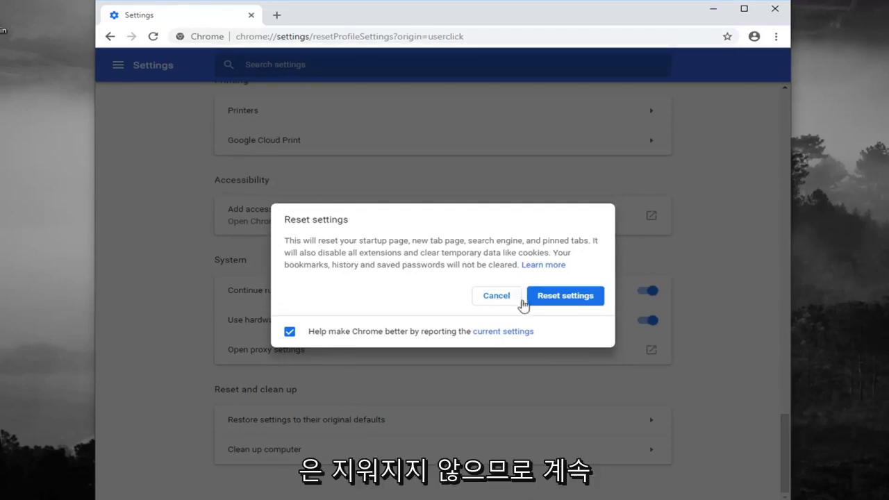
click(580, 299)
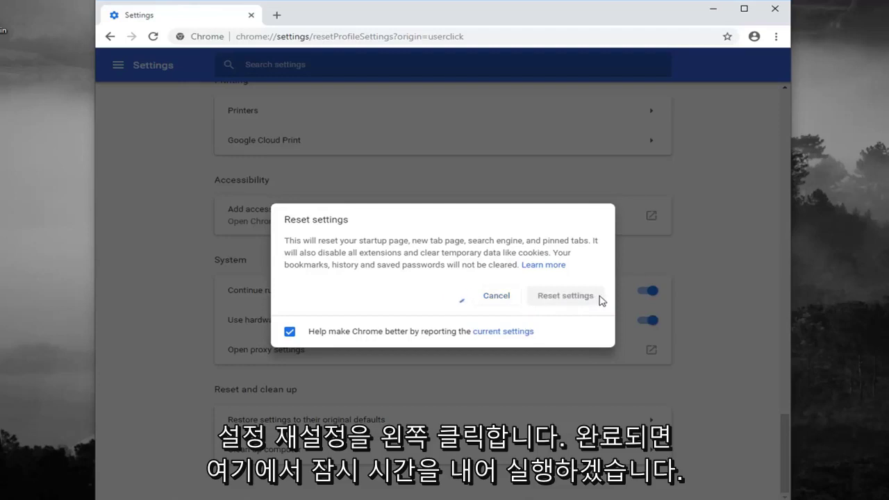